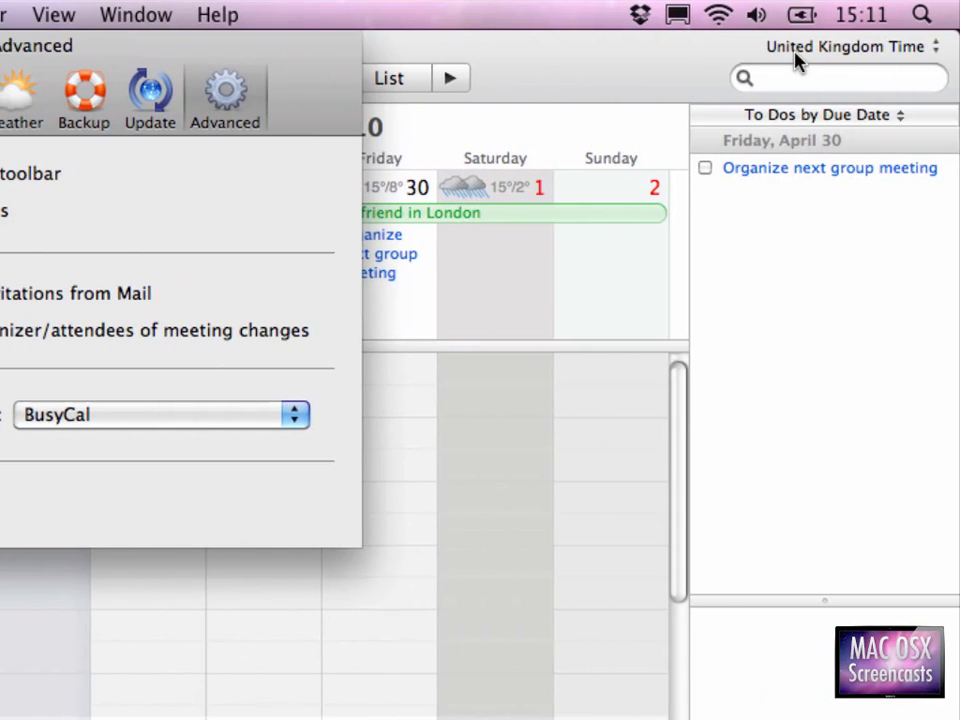
Turn Use Core Animation off and back on in Advanced preferences, then close the preferences.
left_click(2, 182)
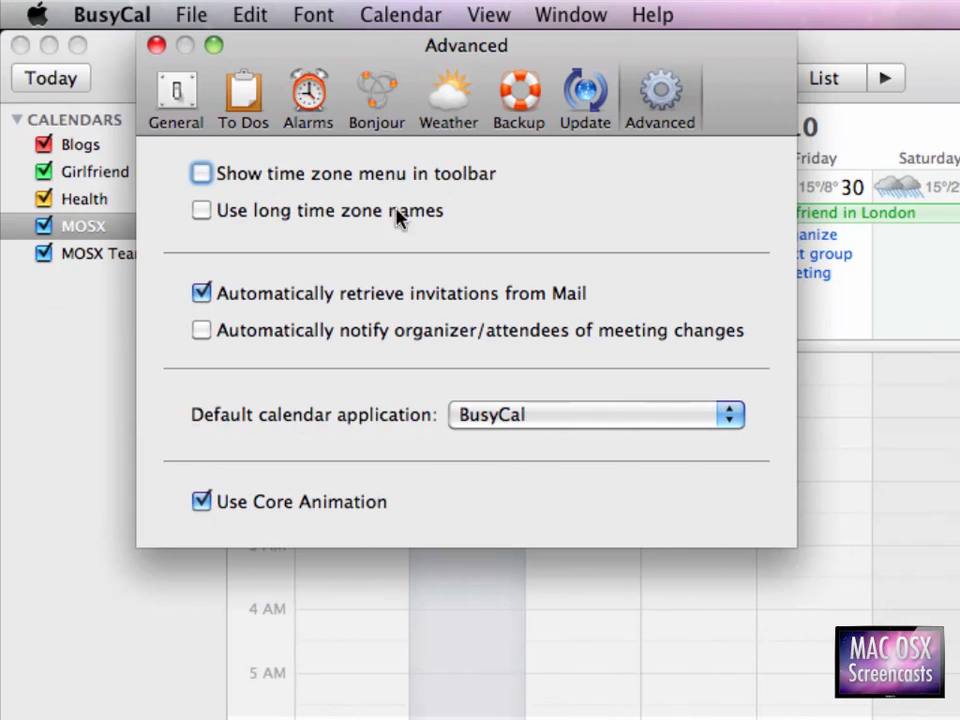
left_click(202, 502)
left_click(321, 506)
left_click(321, 506)
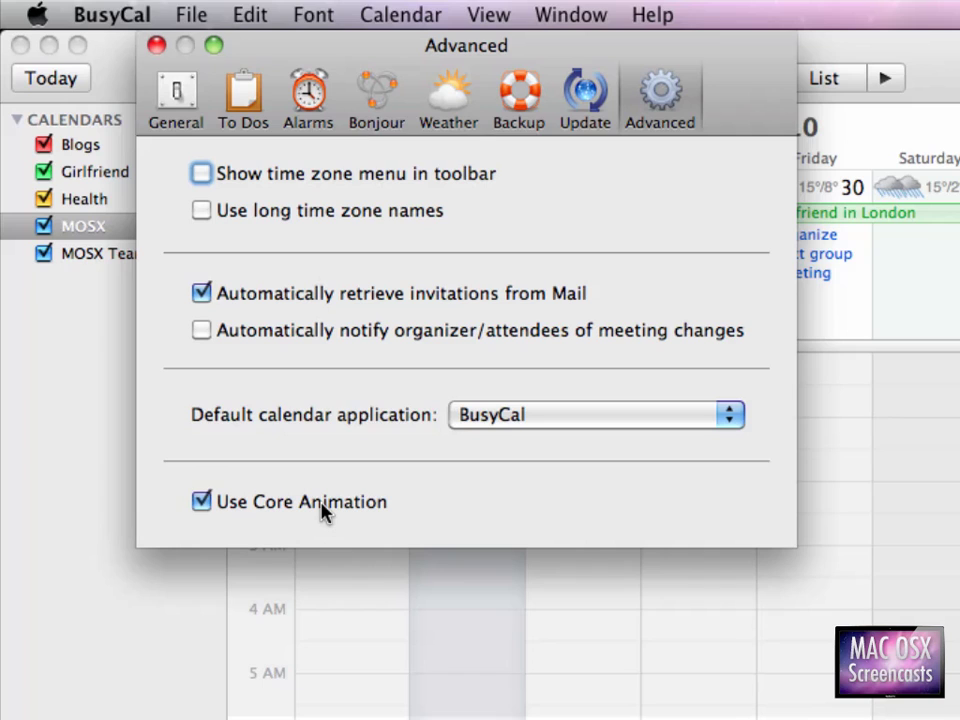
left_click(157, 47)
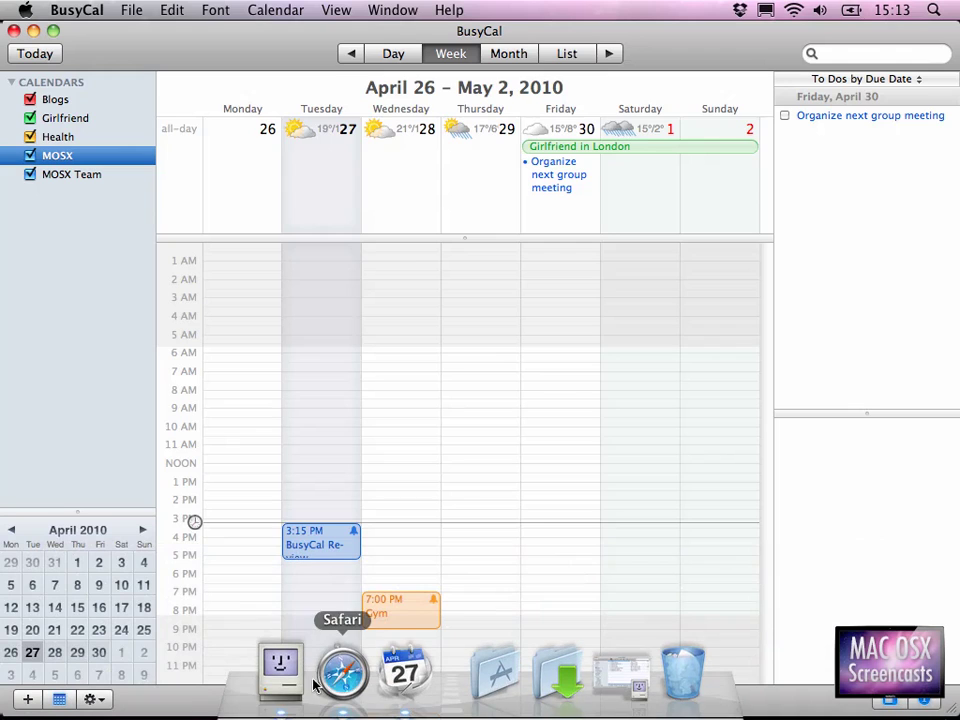
Show the Google Calendar tab in Safari and check the signed-in account address.
left_click(315, 683)
left_click(328, 82)
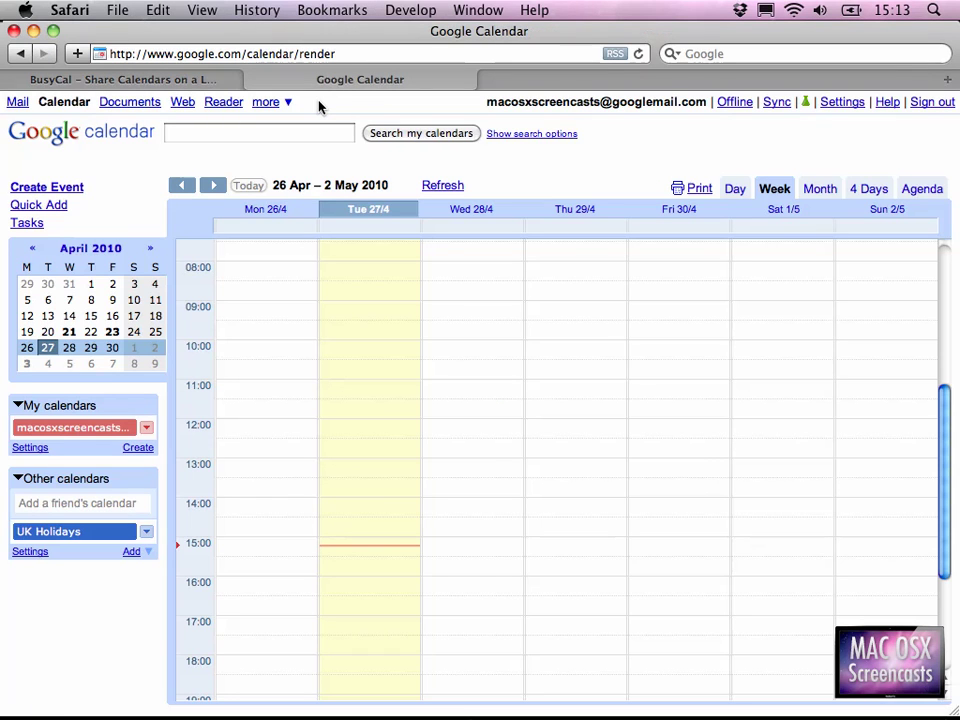
left_click_drag(485, 104, 696, 110)
left_click(671, 133)
Start Connect to Google Calendar and enter the Google account's e-mail address and password.
key("super+Tab")
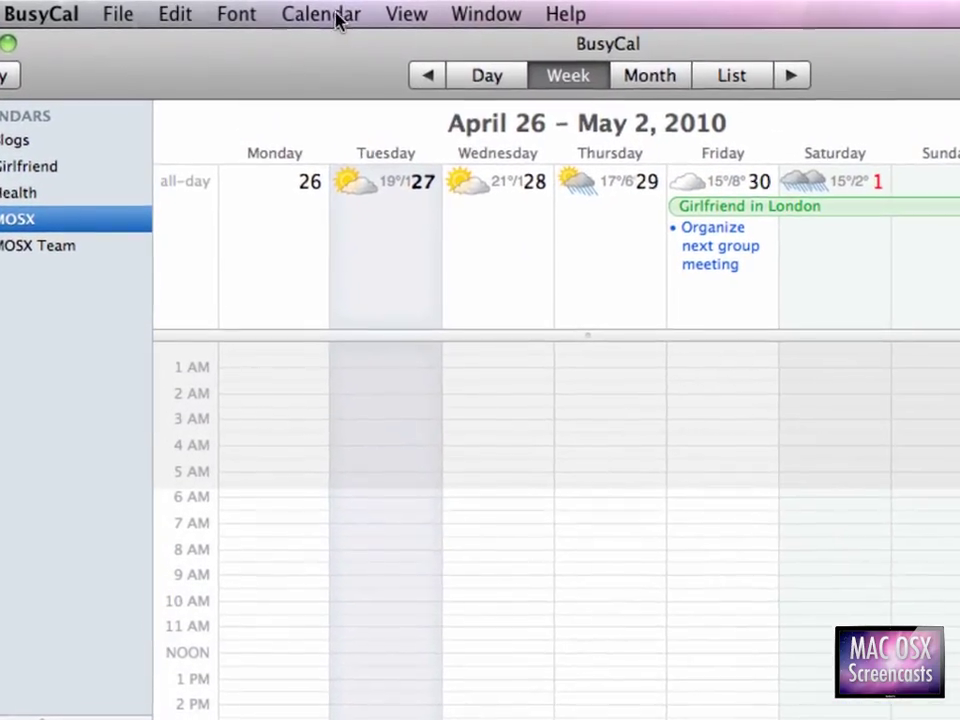
left_click(331, 13)
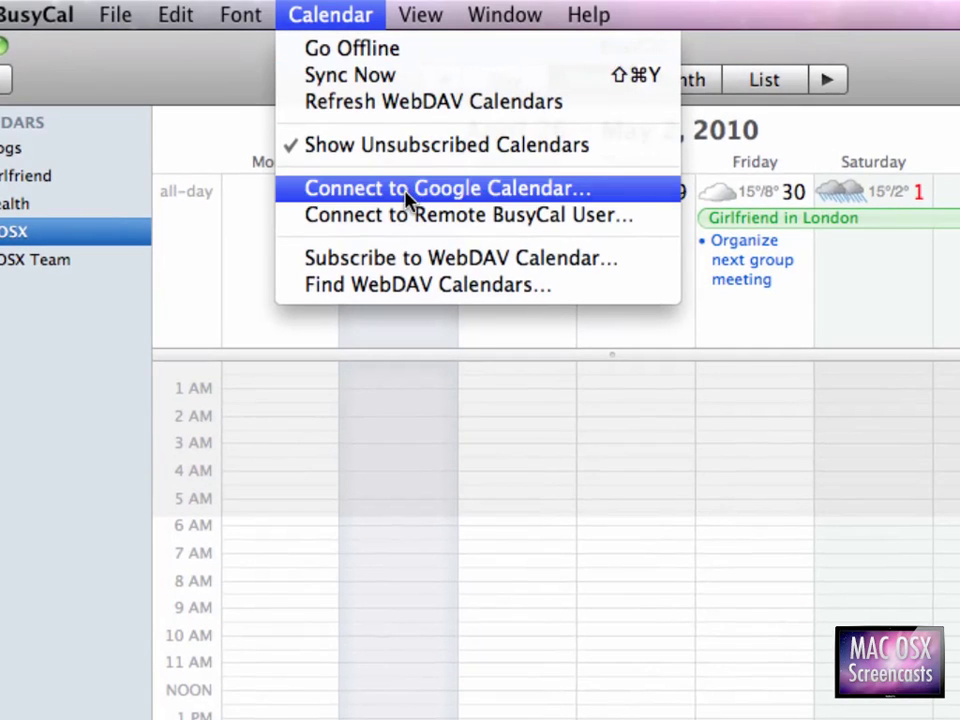
left_click(408, 189)
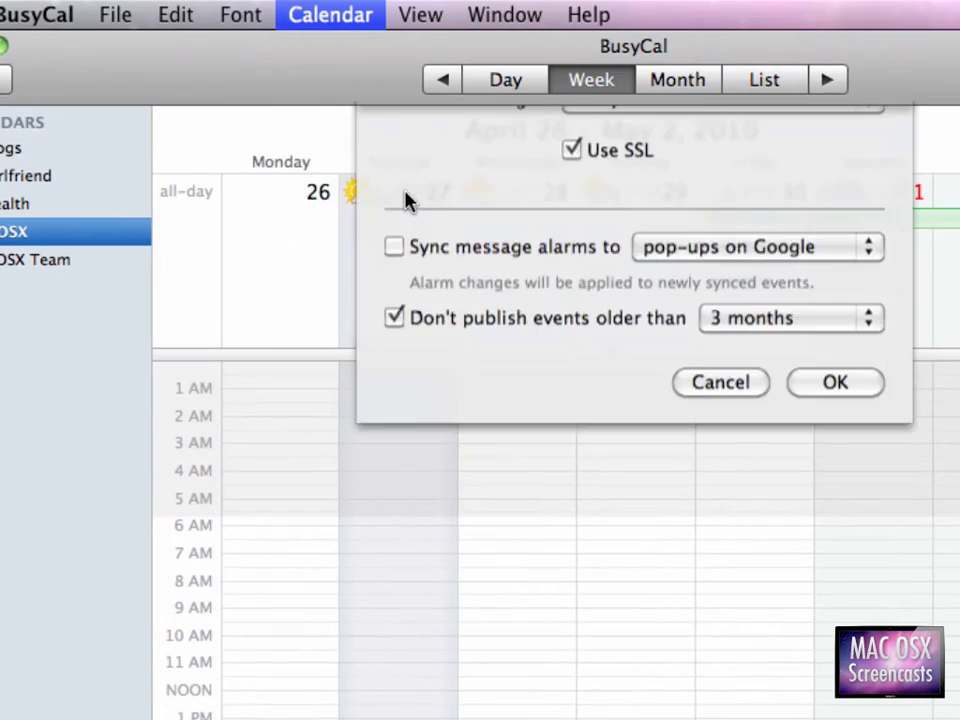
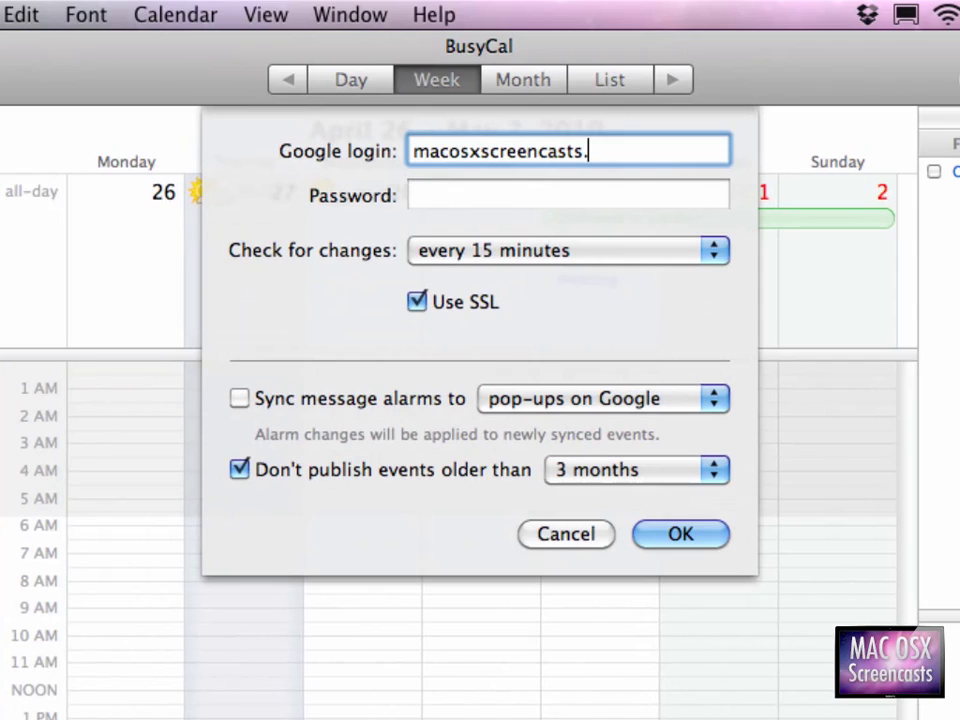
key("Tab")
type("••••••")
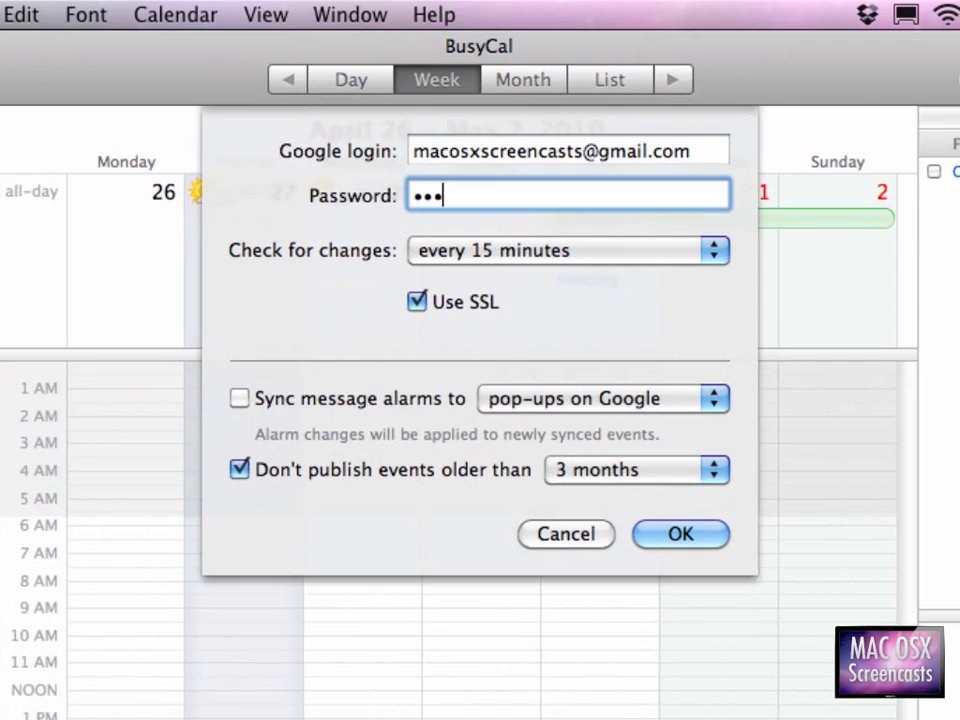
Sync alarms as Google pop-ups, remove the published-event age limit, and finish the Google login.
left_click(444, 400)
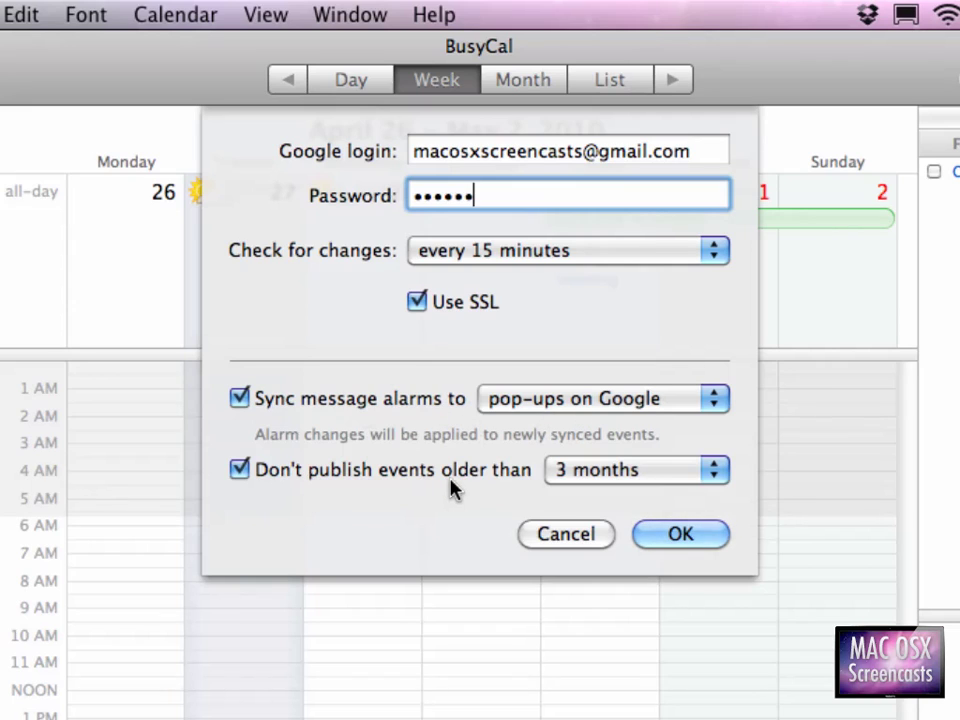
left_click(480, 471)
left_click(573, 474)
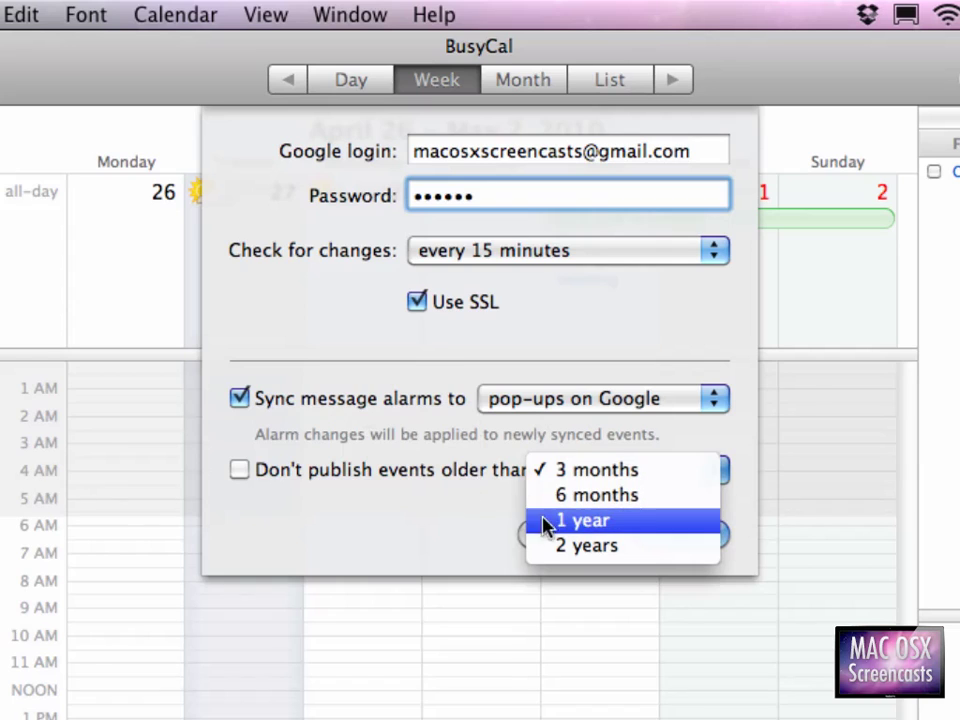
left_click(414, 553)
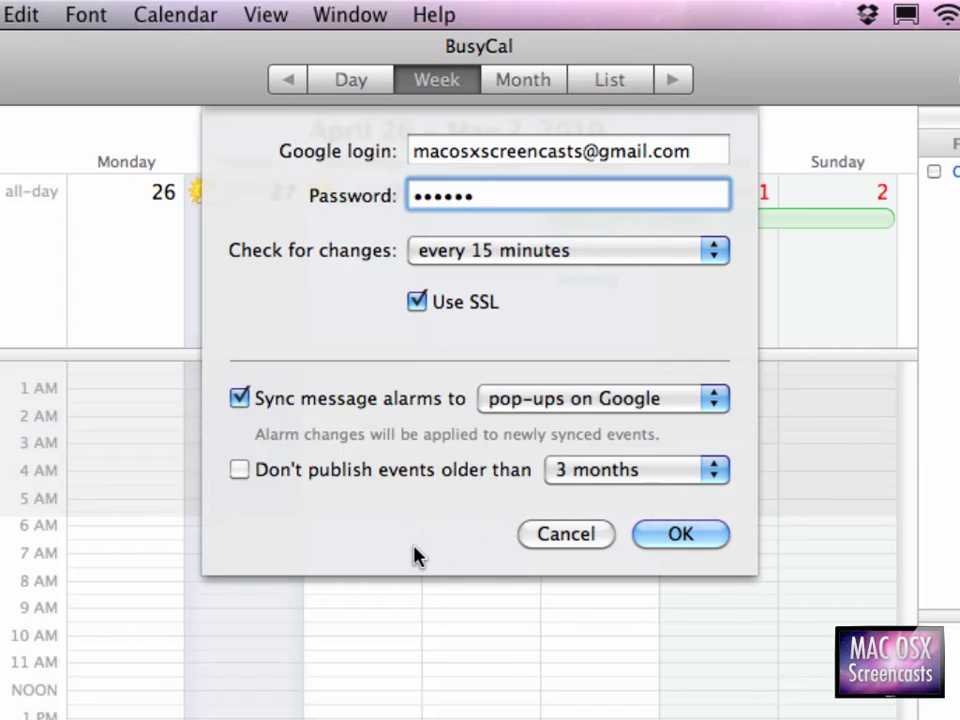
left_click(702, 543)
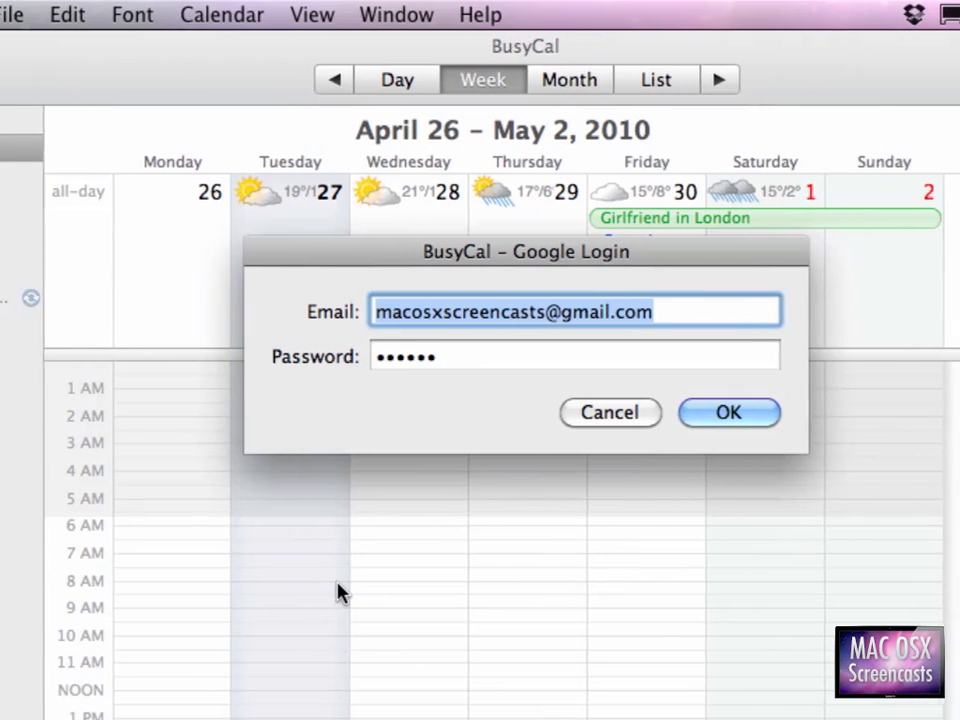
key("Tab")
type("m*******")
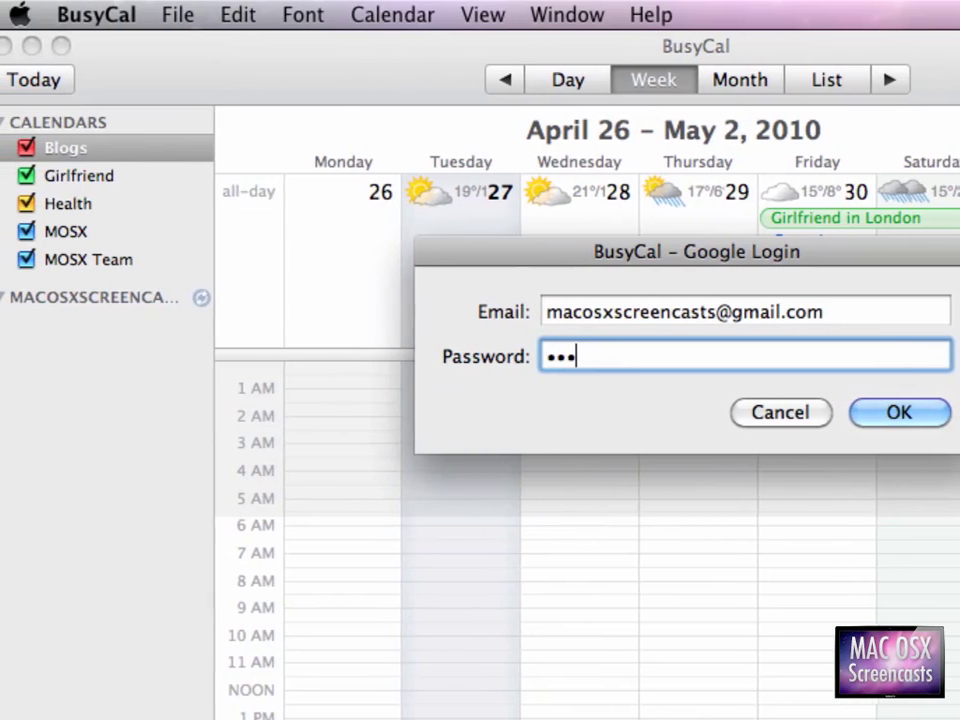
key("Return")
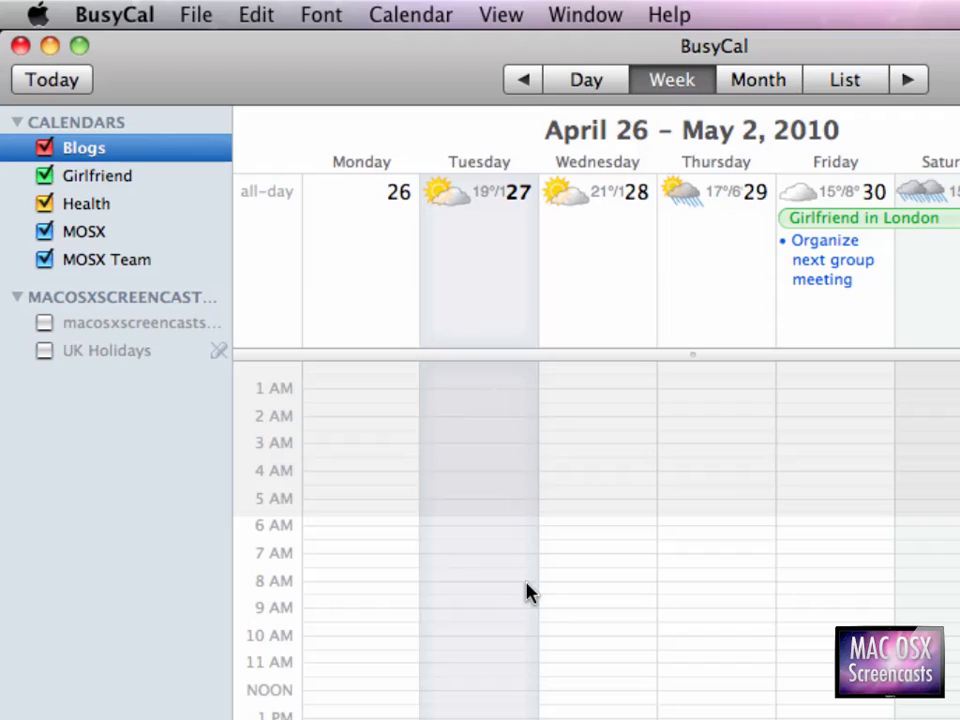
Select the MOSX and MOSX Team calendars, glance at Google Calendar, and return to BusyCal.
left_click(127, 240)
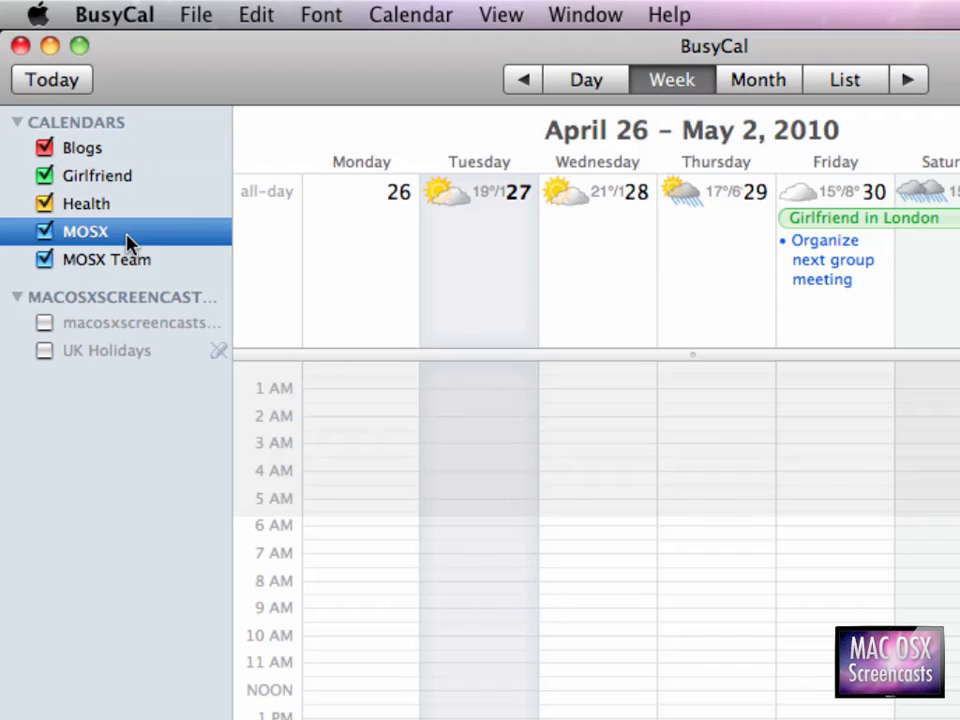
left_click(121, 263)
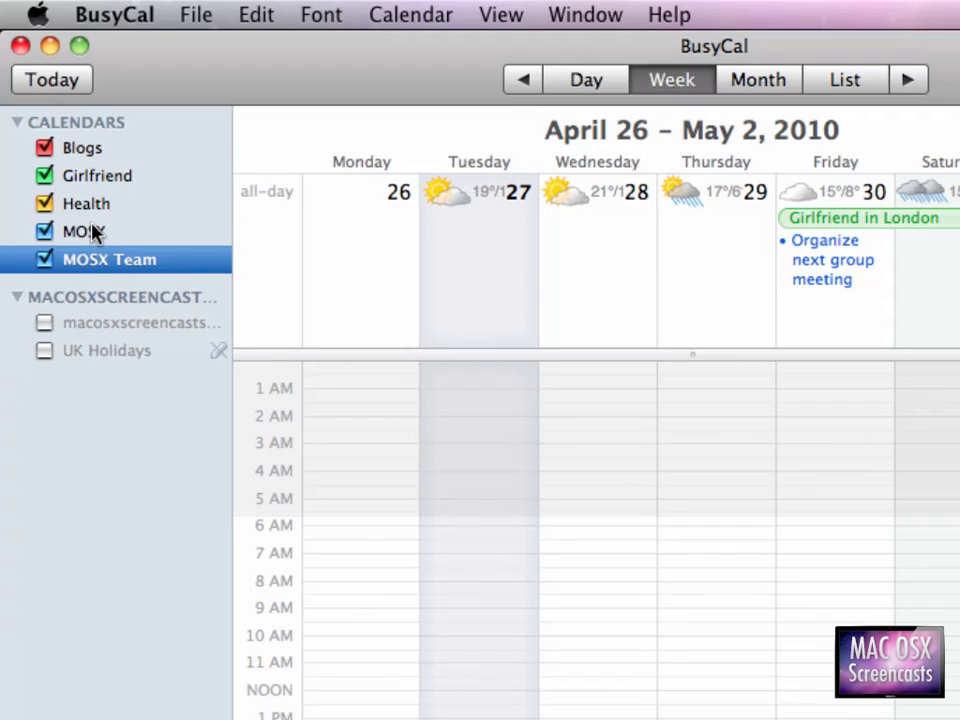
left_click(94, 234)
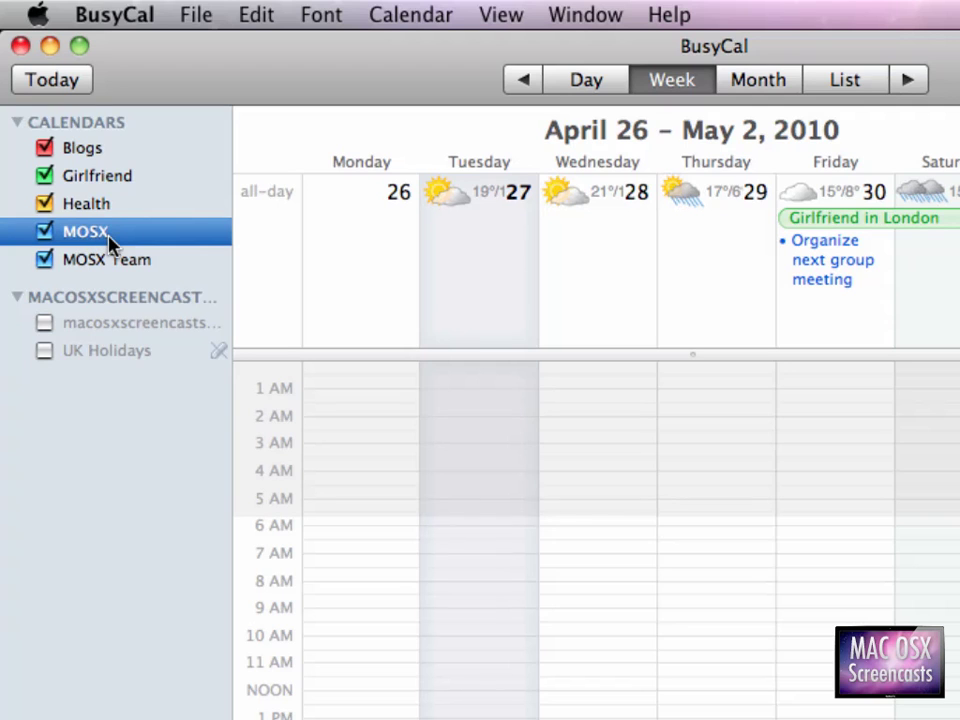
key("super+Tab")
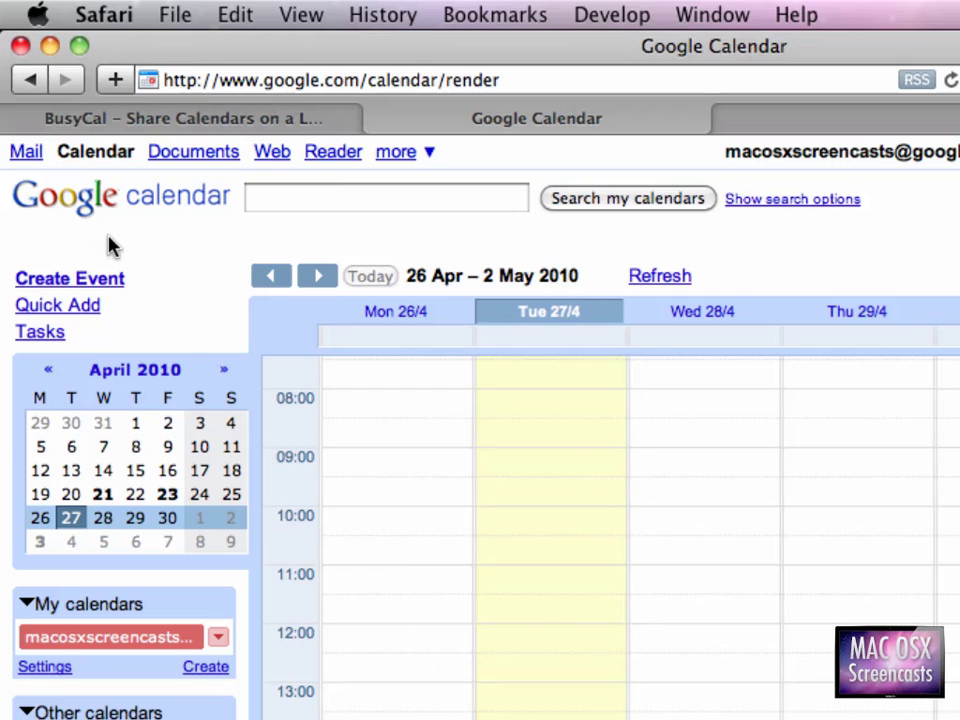
key("super+Tab")
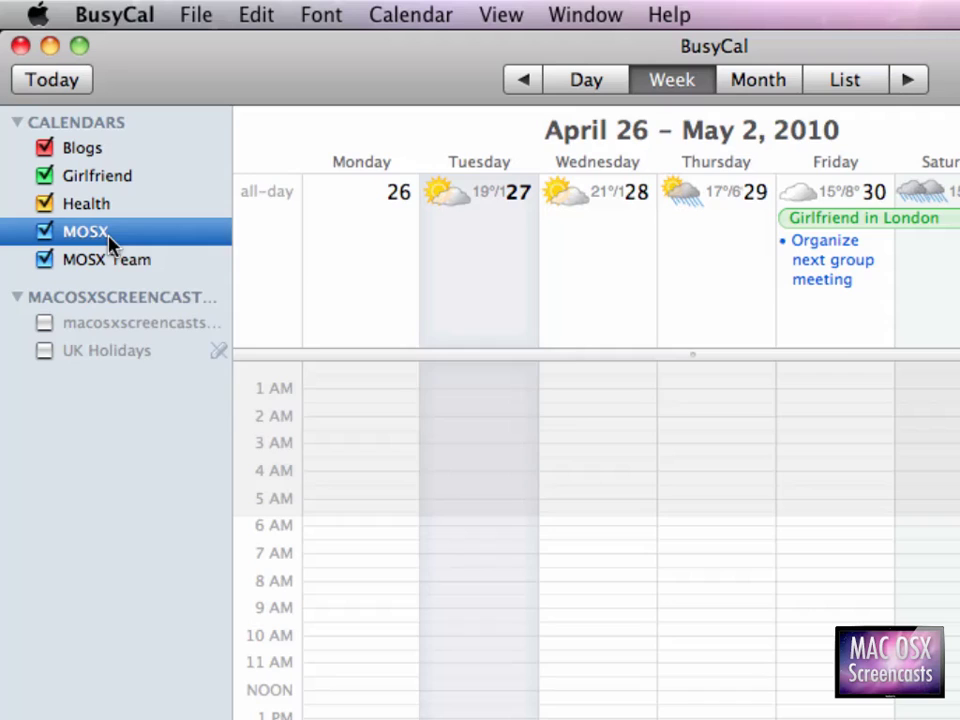
Publish the MOSX, Girlfriend and Health calendars to the Google account.
right_click(108, 237)
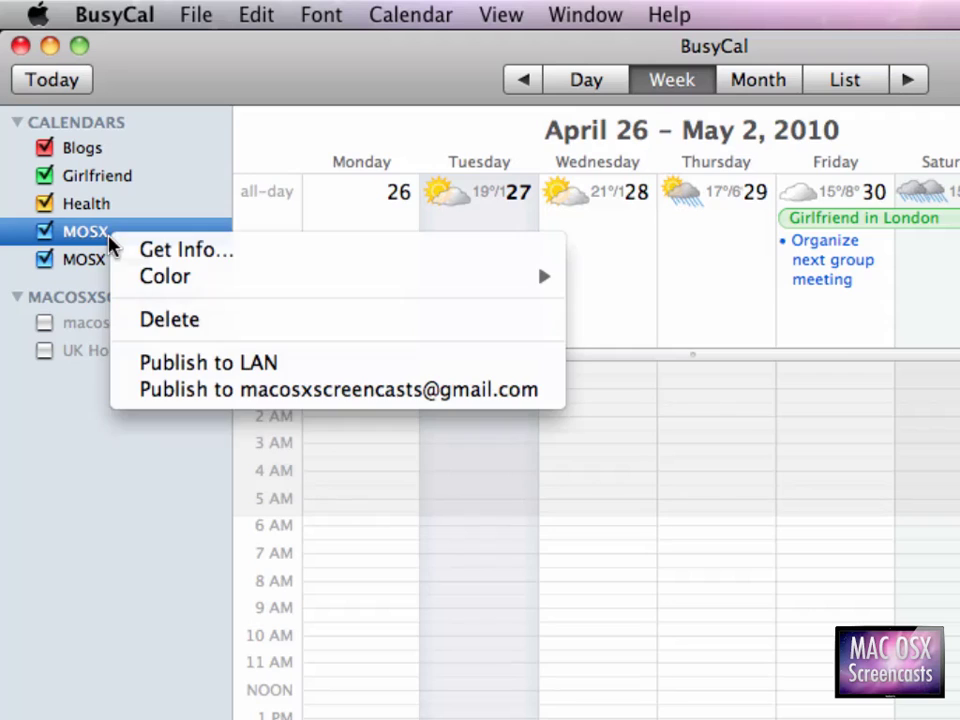
left_click(192, 395)
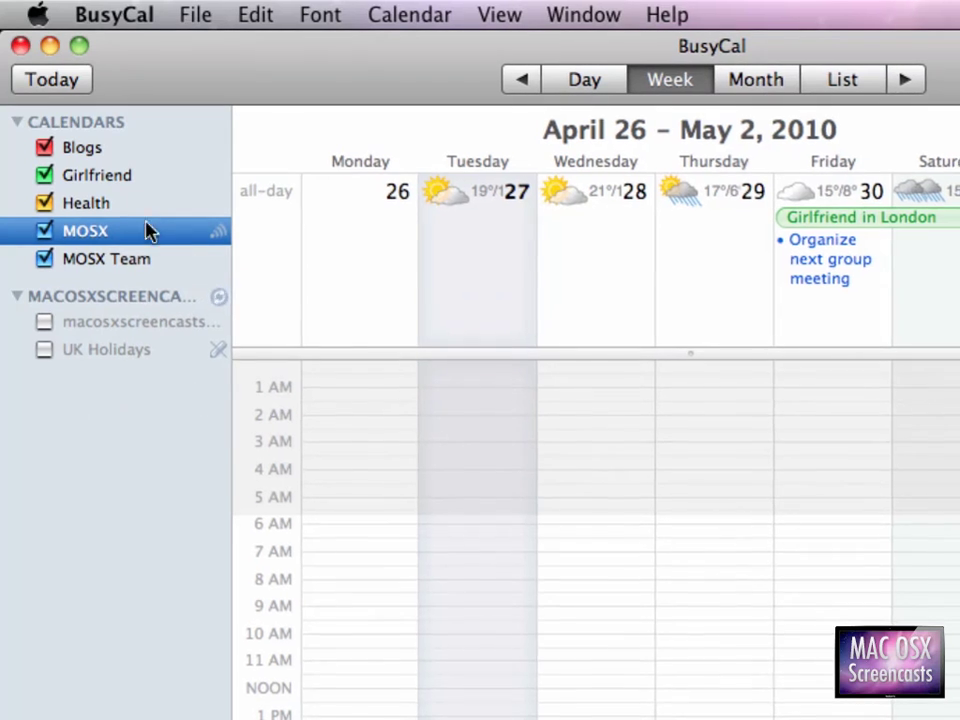
right_click(125, 170)
left_click(183, 306)
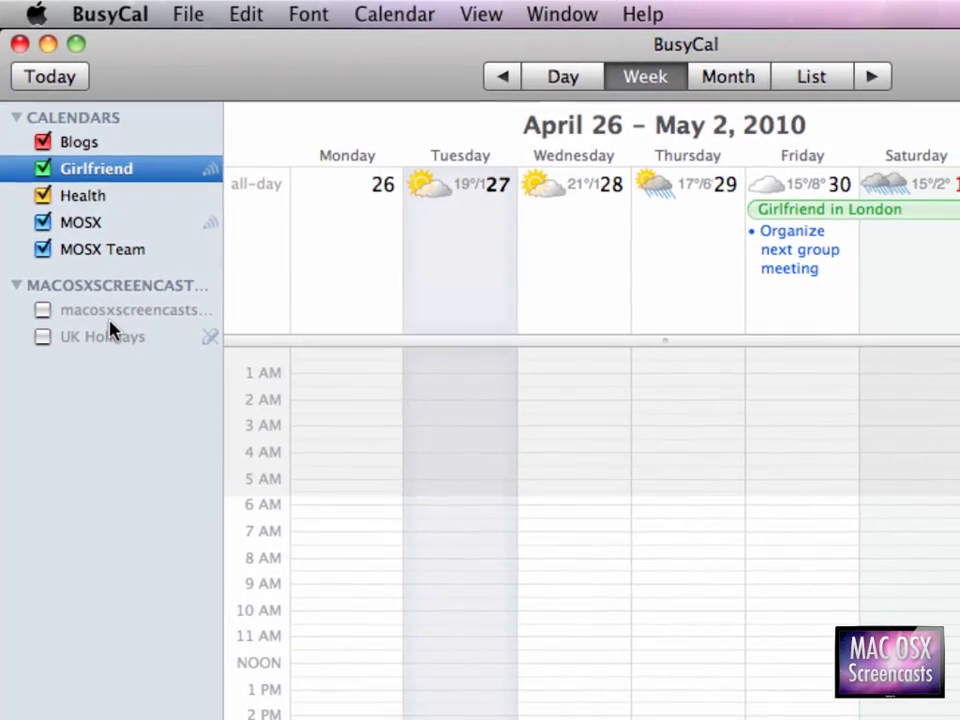
right_click(86, 186)
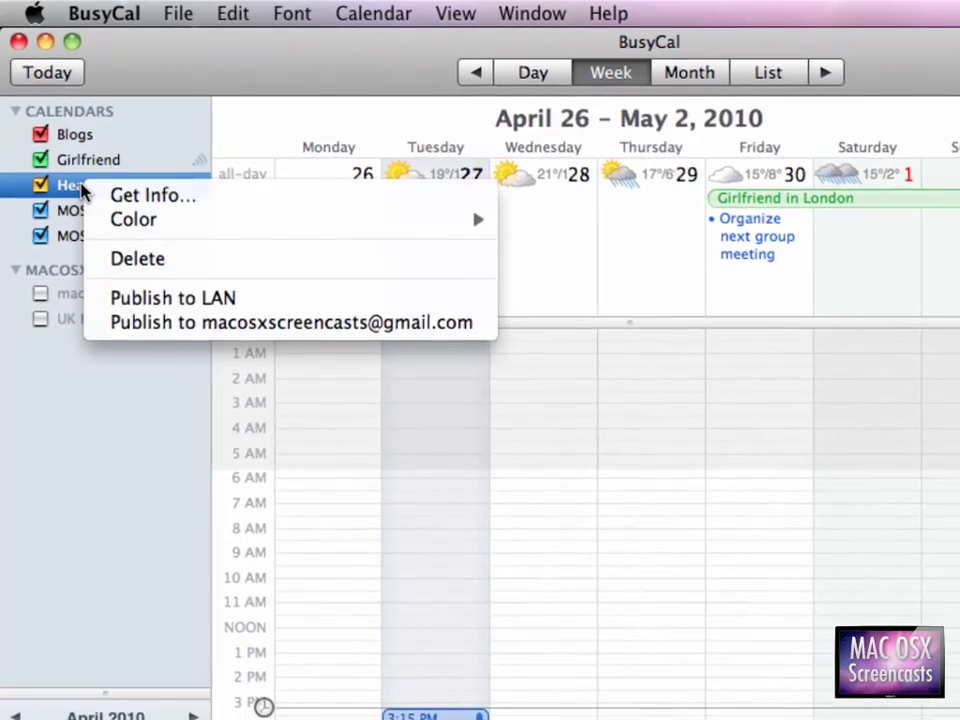
left_click(95, 312)
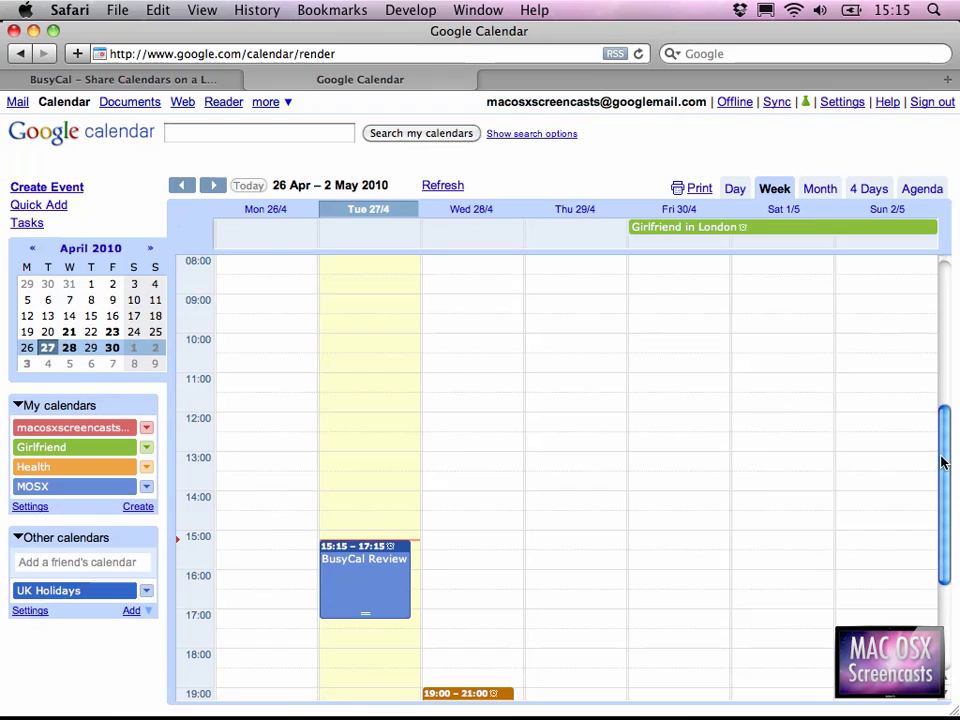
Drag BusyCal Review in Google Calendar half an hour earlier, to 14:45–16:45.
left_click_drag(943, 456, 951, 499)
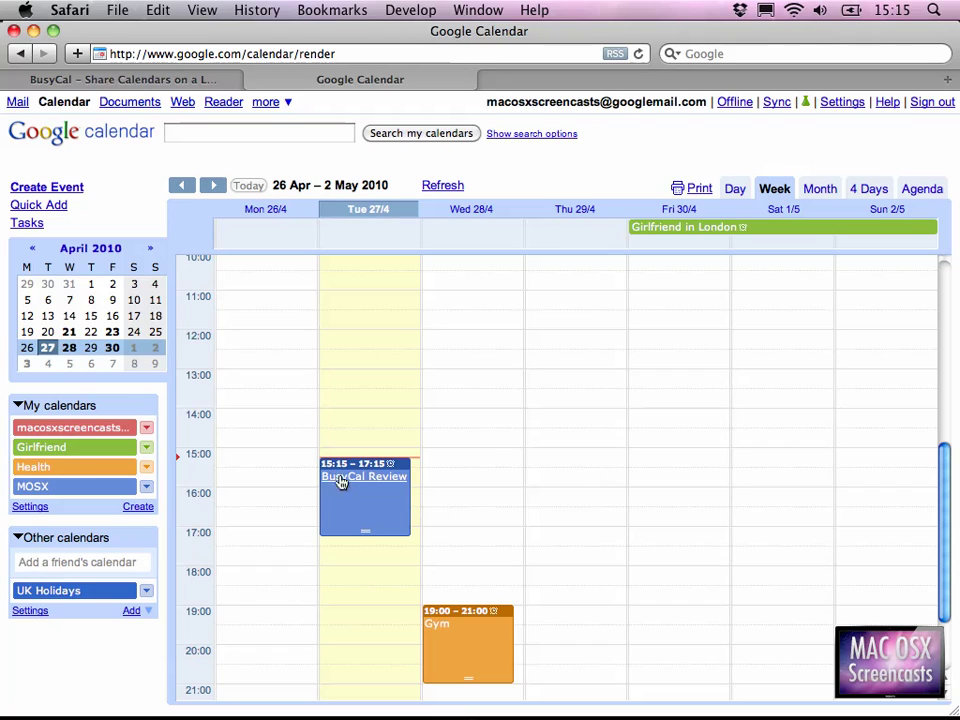
left_click_drag(365, 465, 395, 450)
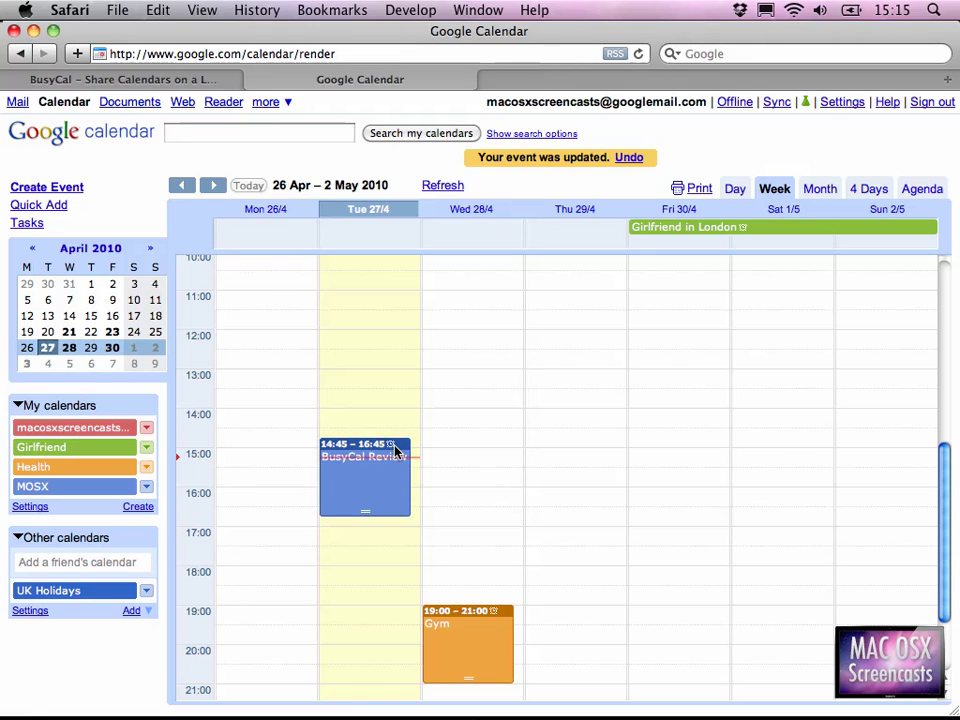
key("super+Tab")
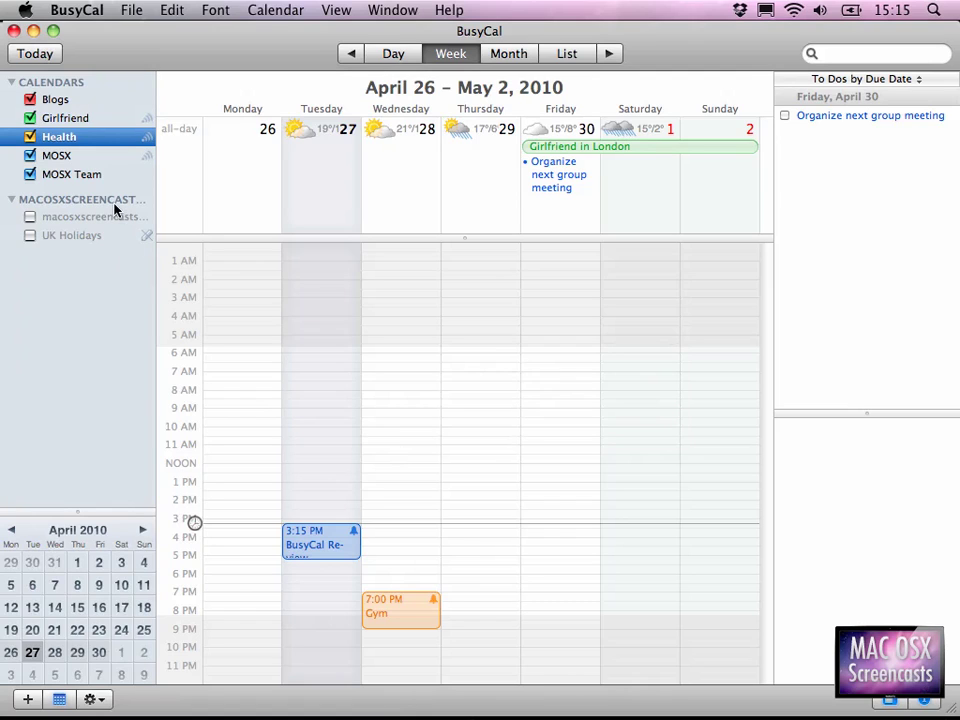
Run Calendar > Sync Now so Tuesday's BusyCal Review shows at 2:45 PM.
left_click(272, 10)
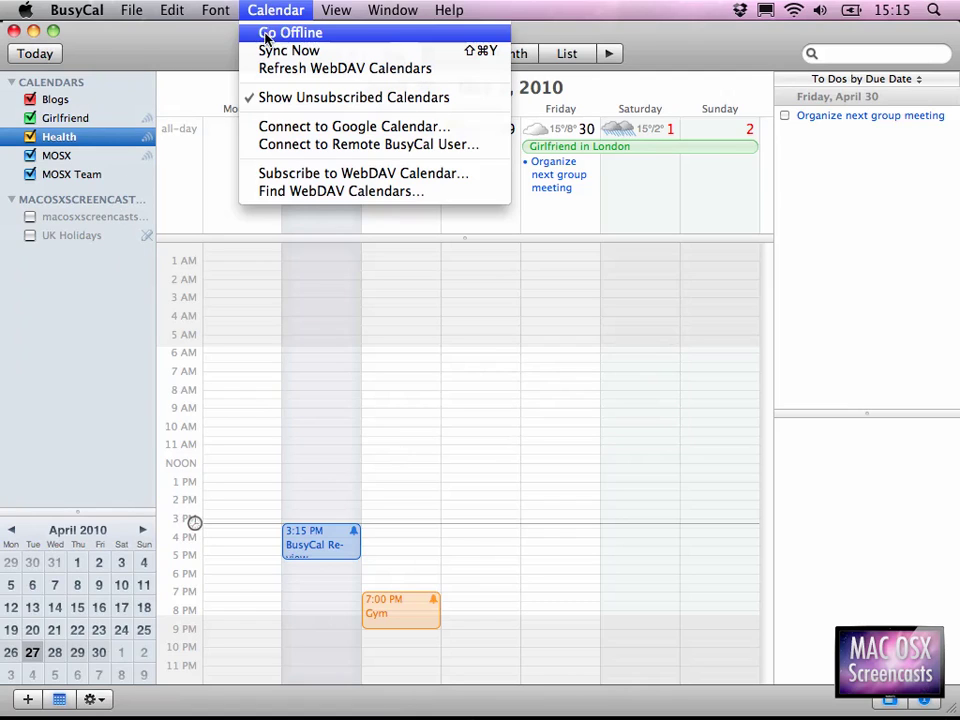
left_click(336, 52)
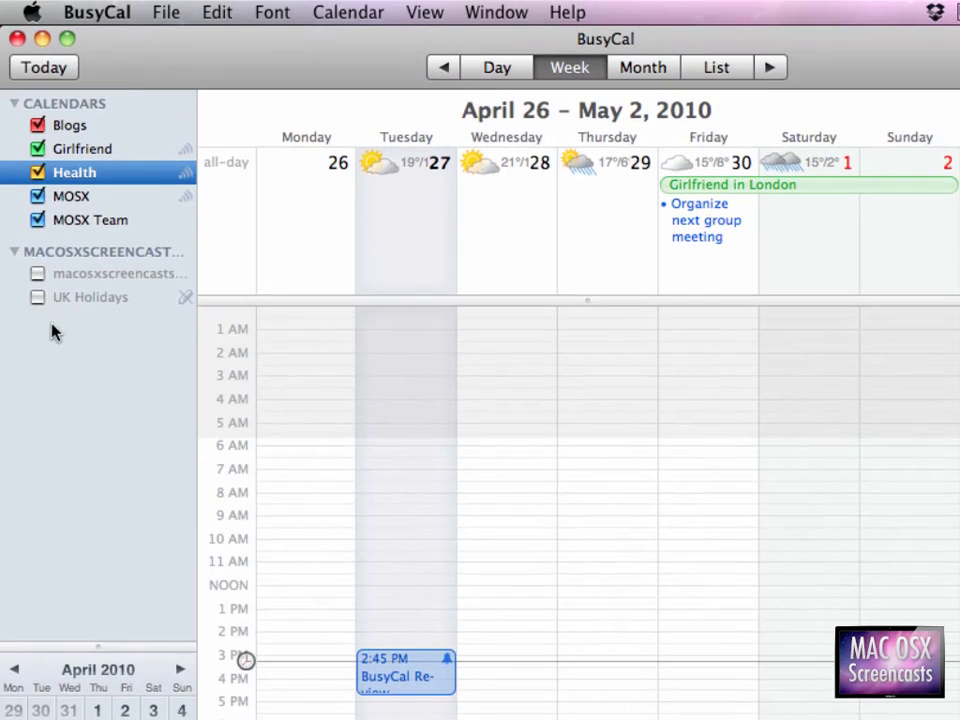
Tick the UK Holidays and main Google calendars in the sidebar, then switch to Safari.
left_click(70, 299)
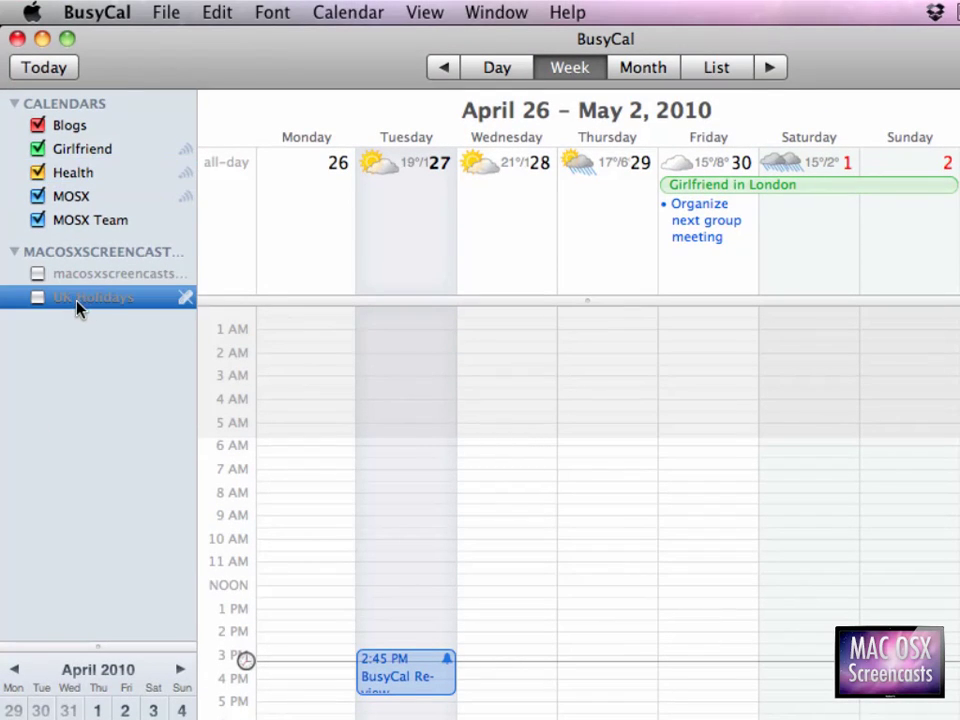
key("super+Tab")
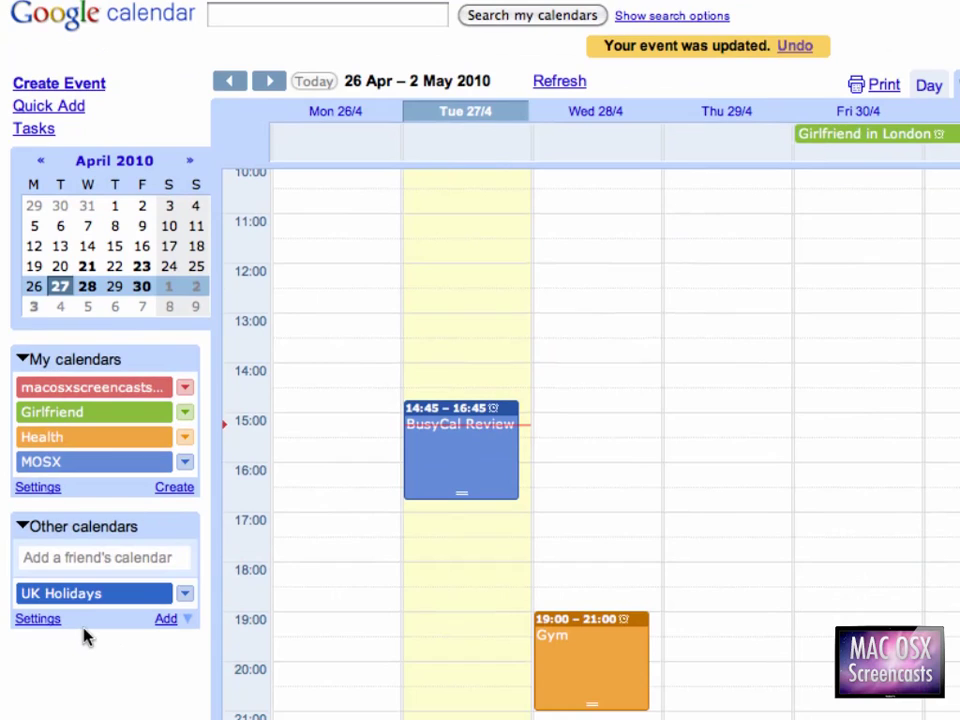
key("super+Tab")
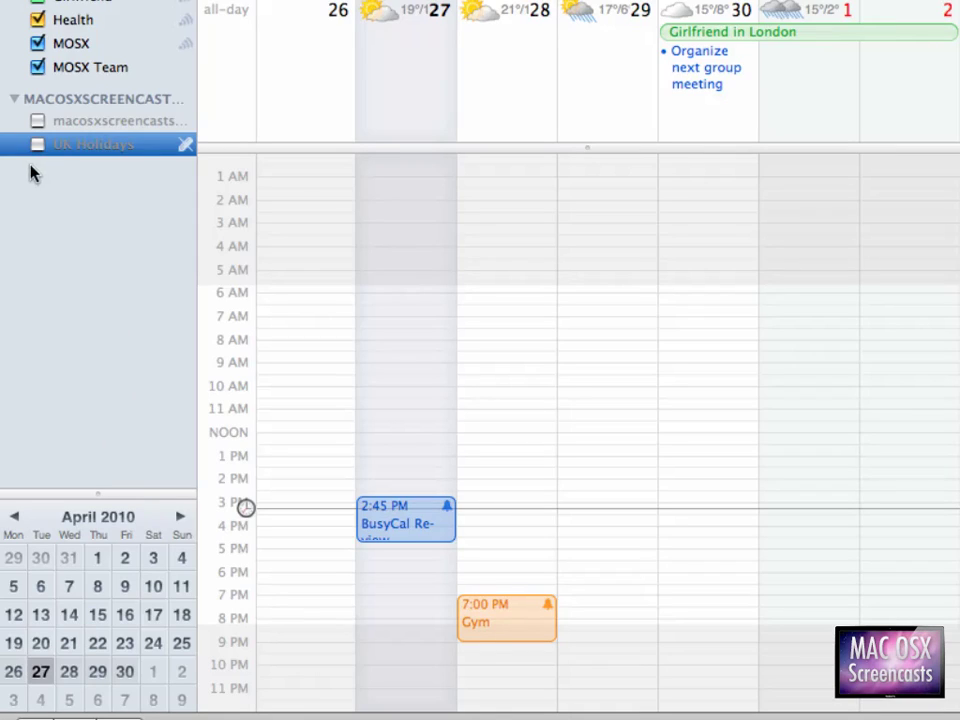
left_click(37, 147)
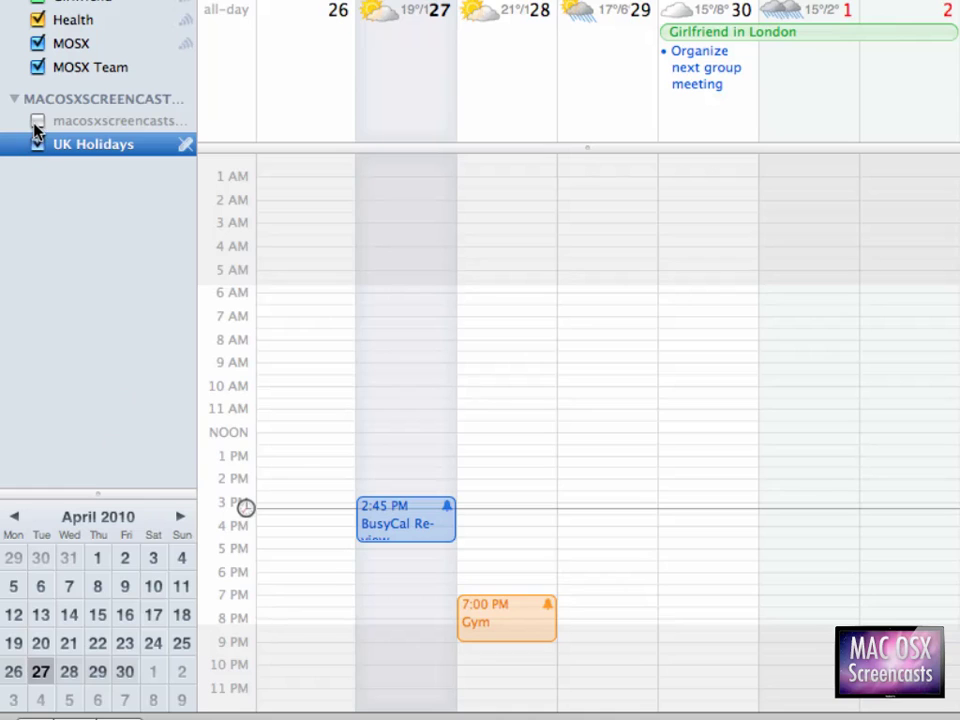
left_click(37, 121)
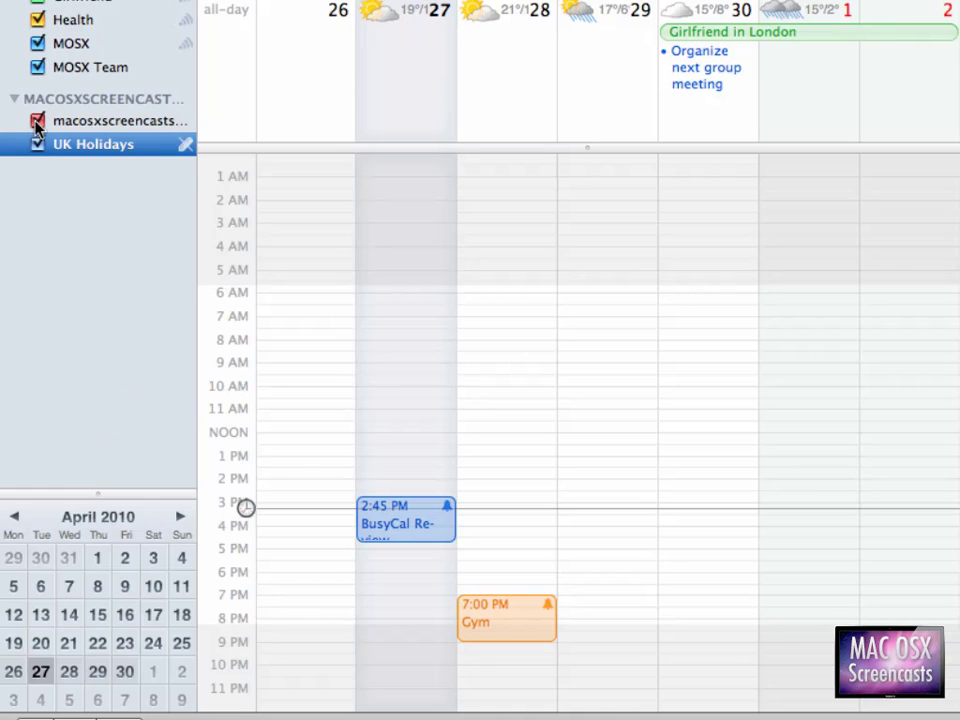
key("super+Tab")
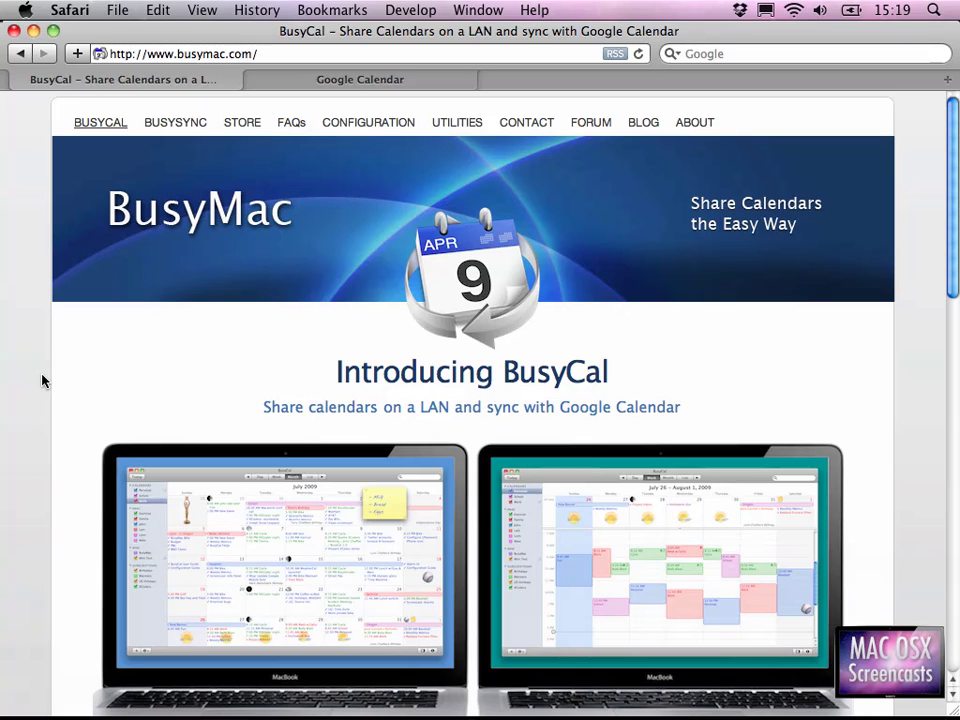
Scroll the BusyMac page down to the 'Think of it as iCal Pro' overview.
scroll(42, 380, "down", 4)
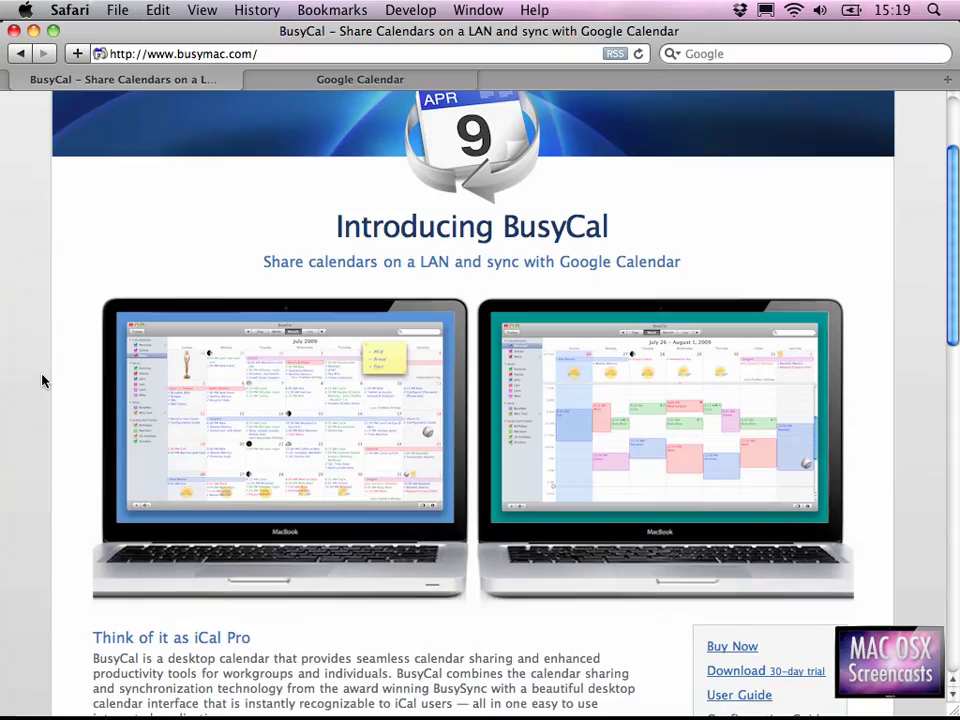